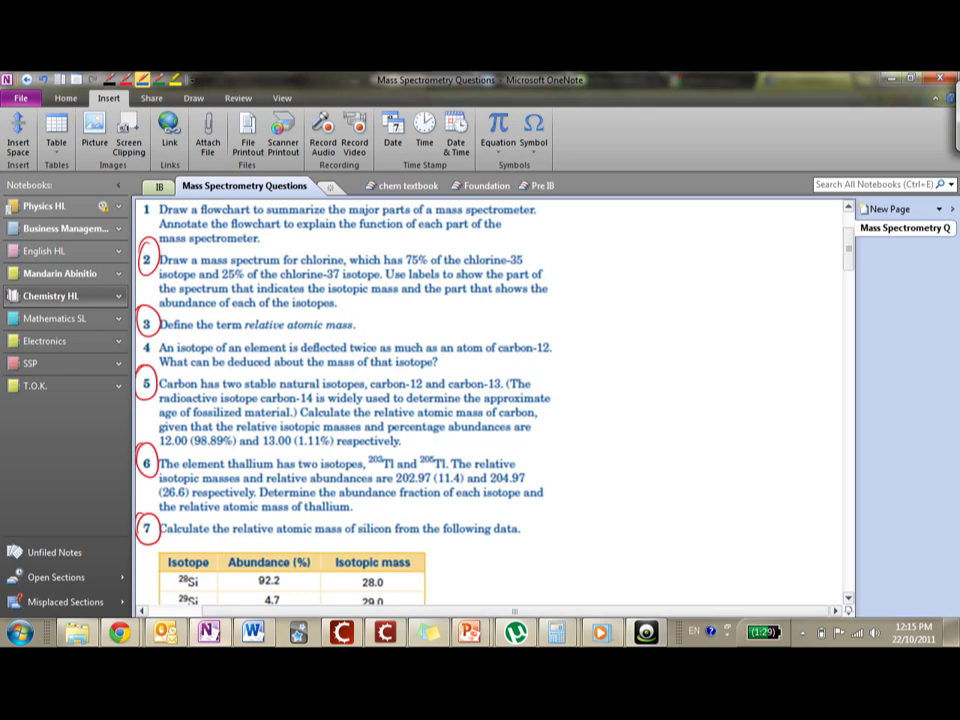
Outline question 2 with a blue freehand box and scribble across questions 4 to 7 below it.
mouse_move(150, 244)
mouse_down()
mouse_move(546, 238)
mouse_move(458, 306)
mouse_move(150, 245)
mouse_up()
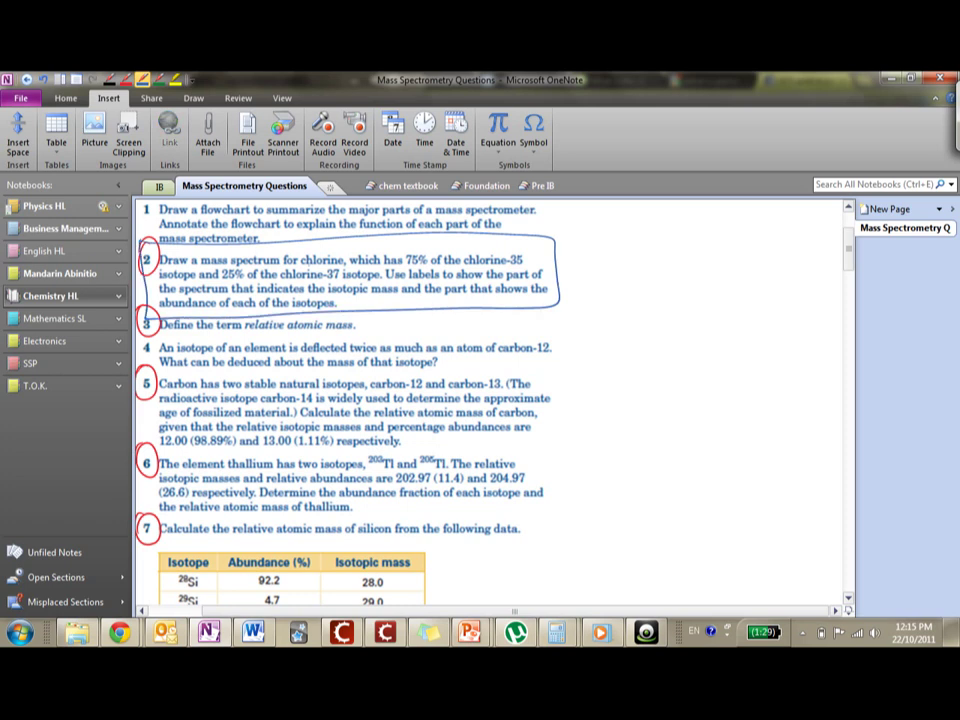
mouse_move(539, 380)
mouse_down()
mouse_move(532, 374)
mouse_move(412, 444)
mouse_move(205, 517)
mouse_move(215, 537)
mouse_up()
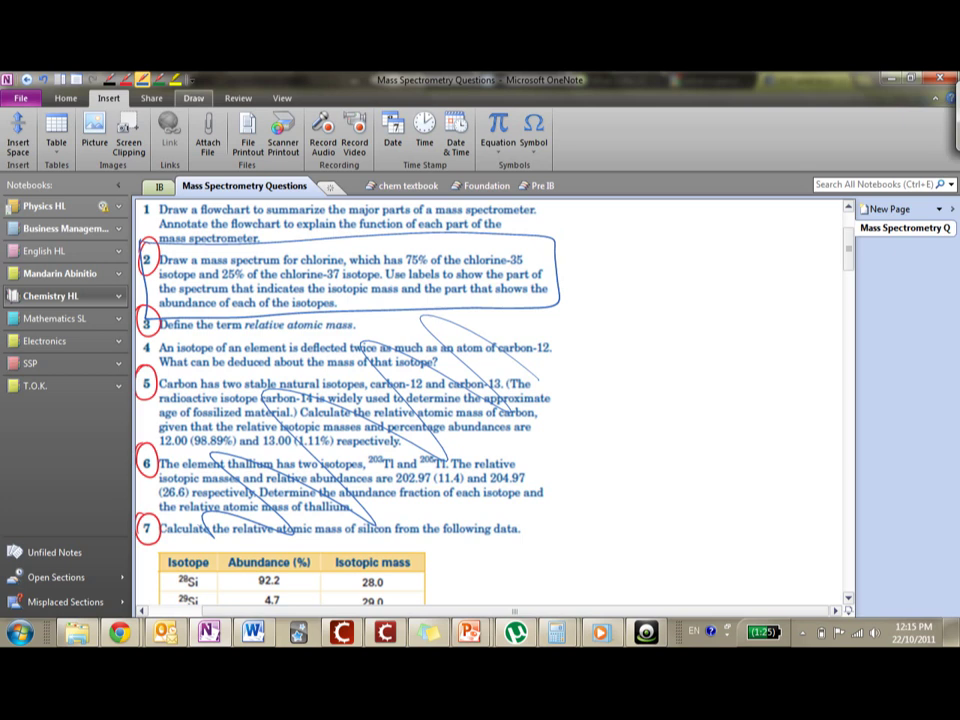
Draw thick black L-shaped graph axes beside question 2 and write "m/z" in blue under the horizontal axis.
click(193, 98)
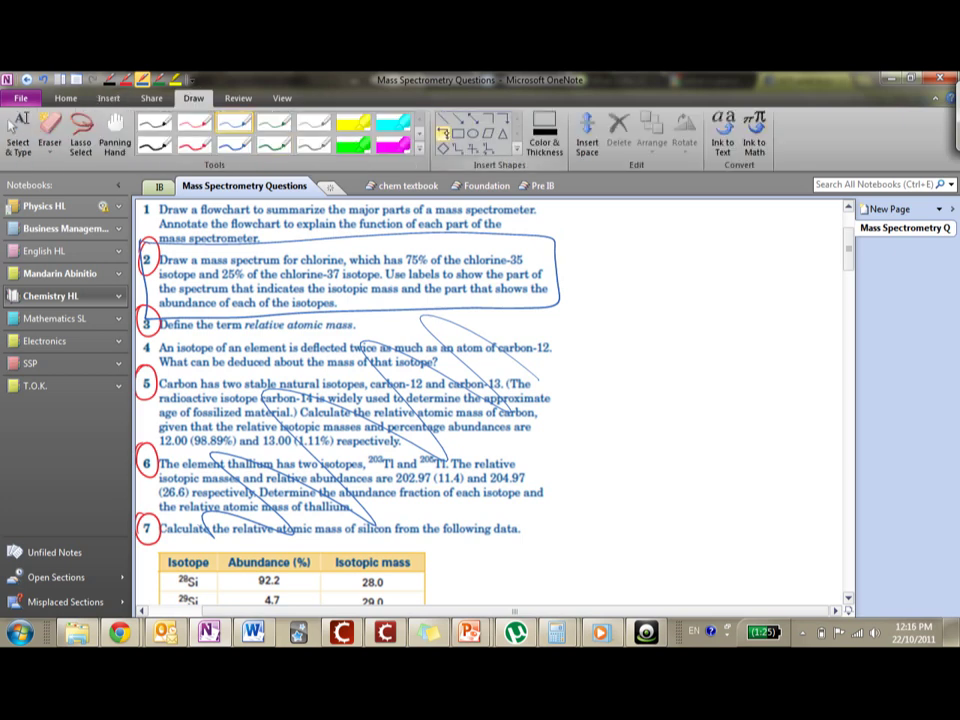
click(456, 147)
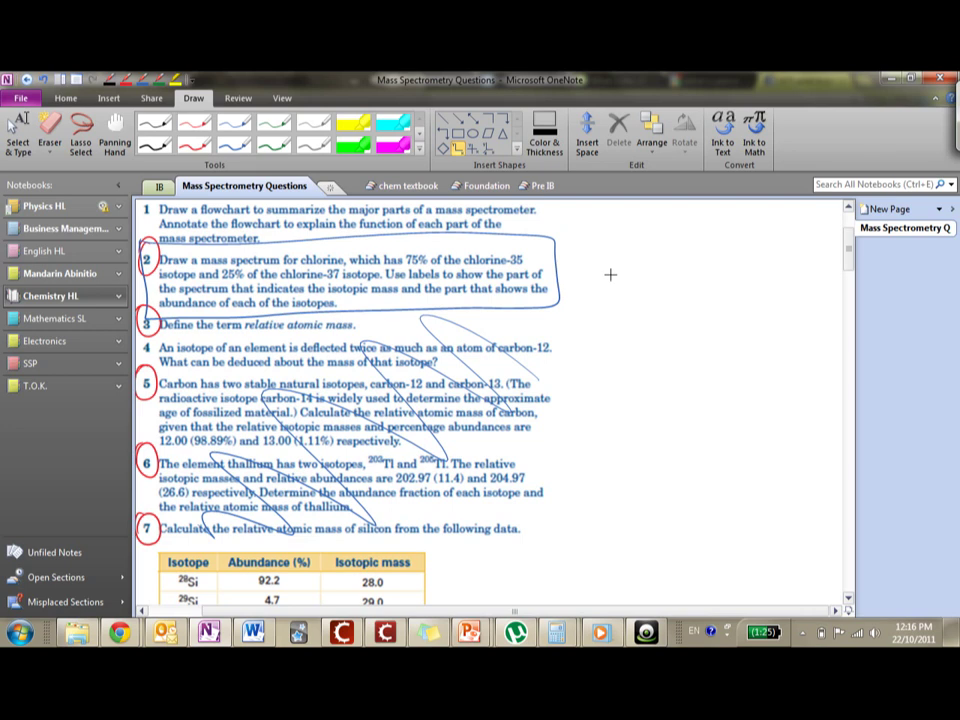
mouse_move(616, 272)
mouse_down()
mouse_move(655, 454)
mouse_move(804, 456)
mouse_move(845, 470)
mouse_up()
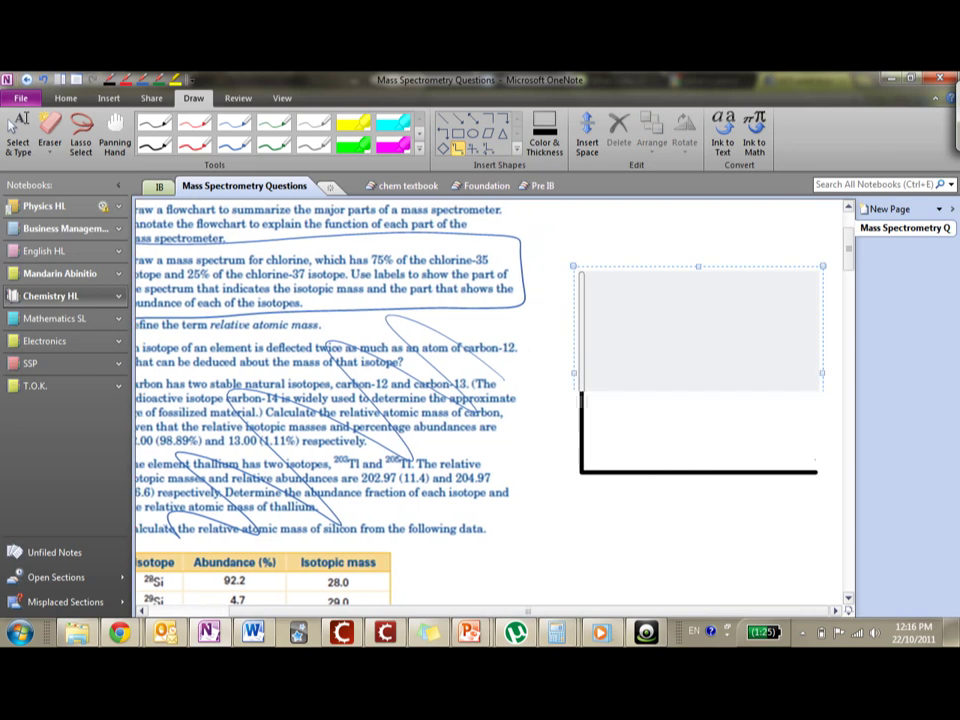
mouse_move(763, 490)
mouse_down()
mouse_move(790, 480)
mouse_move(800, 492)
mouse_up()
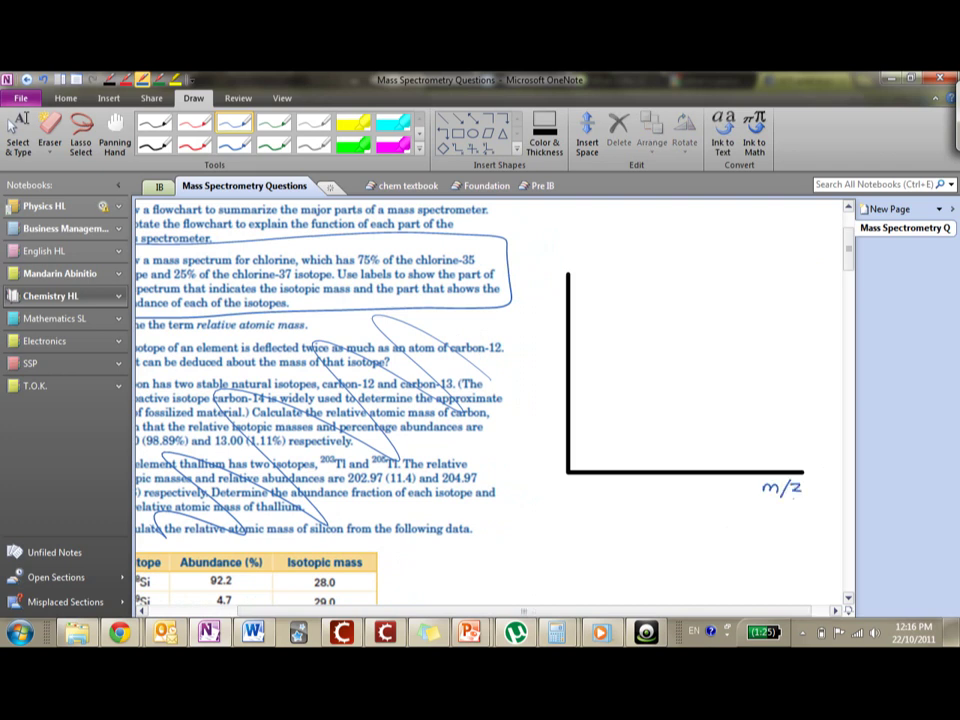
Write "% abundance" in red along the vertical axis.
click(519, 273)
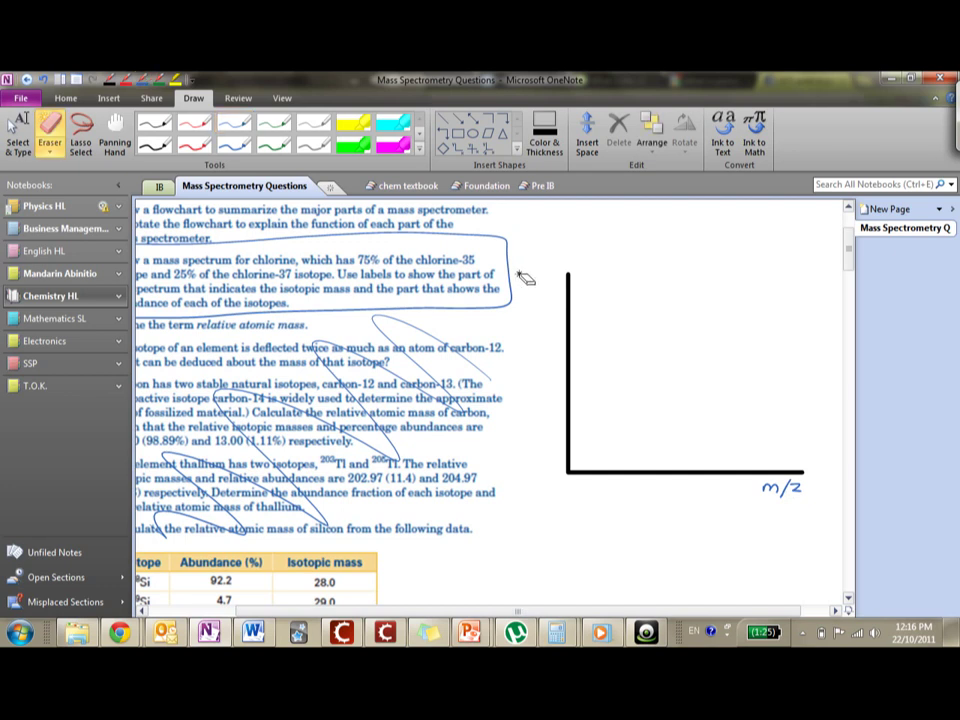
click(198, 144)
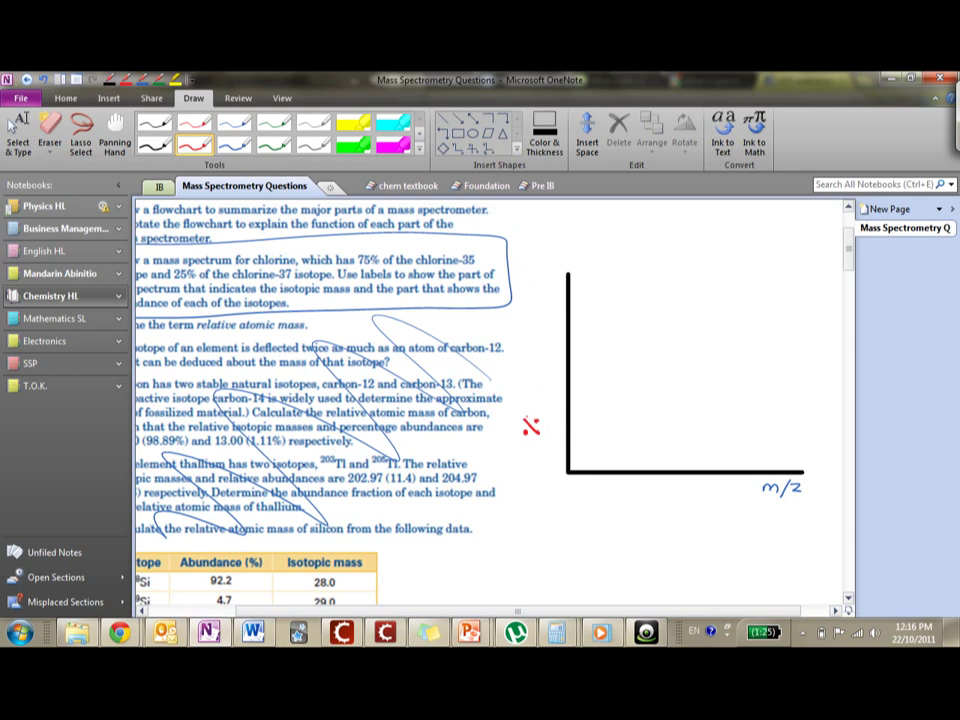
drag(530, 396, 528, 322)
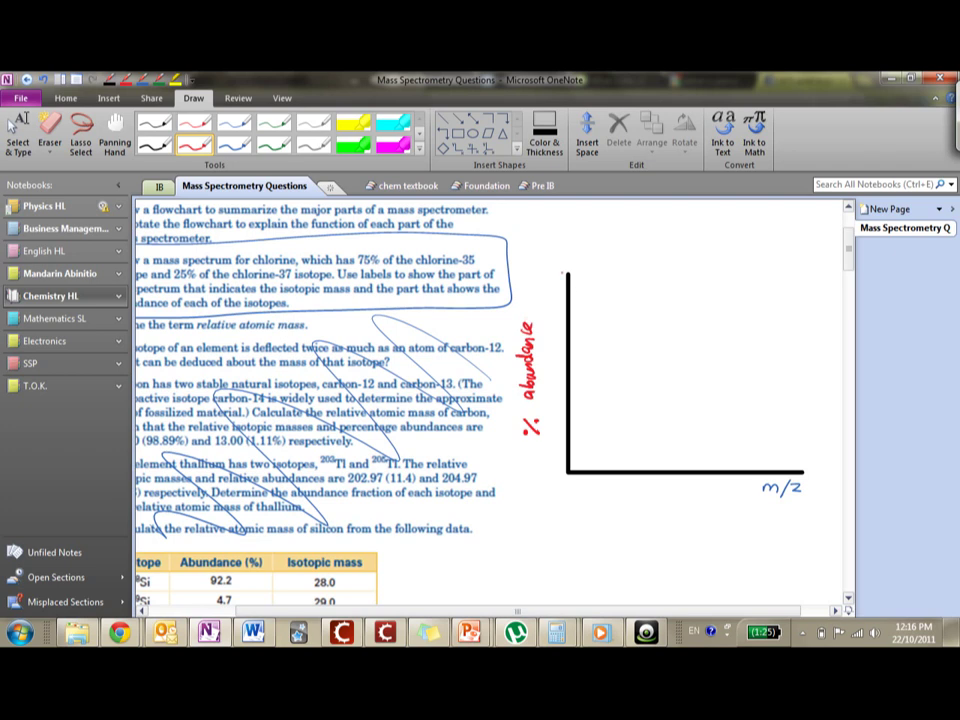
Mark the vertical axis scale in red from 0% to 100%, with numbered ticks at every 10%.
mouse_move(561, 274)
mouse_down()
mouse_move(572, 274)
mouse_move(532, 281)
mouse_up()
drag(538, 273, 538, 274)
drag(545, 273, 557, 281)
drag(541, 481, 553, 480)
mouse_move(558, 474)
mouse_down()
mouse_move(564, 483)
mouse_move(566, 406)
mouse_move(548, 363)
mouse_move(562, 342)
mouse_move(544, 343)
mouse_move(551, 292)
mouse_up()
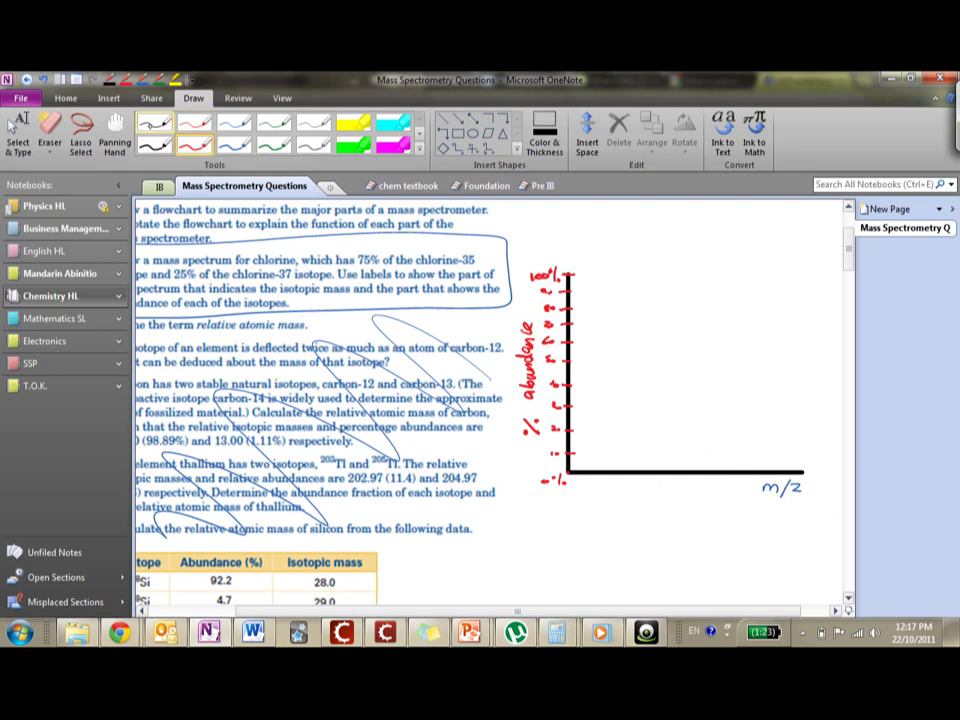
Write the title "Mass Spectrum of Chlorine" in thin black ink above the graph and underline "Mass" and "Chlorine".
click(154, 123)
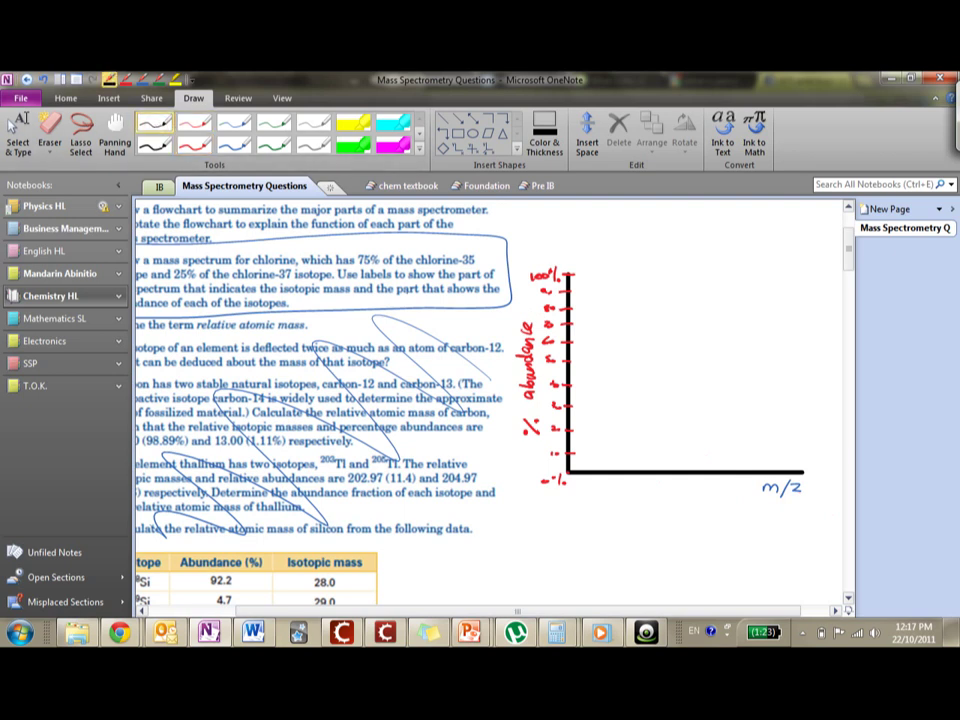
mouse_move(617, 281)
mouse_down()
mouse_move(688, 266)
mouse_move(703, 276)
mouse_move(752, 259)
mouse_move(712, 283)
mouse_move(749, 281)
mouse_up()
mouse_move(752, 268)
mouse_down()
mouse_move(752, 282)
mouse_move(776, 276)
mouse_up()
drag(779, 273, 791, 278)
mouse_move(793, 273)
mouse_down()
mouse_move(813, 272)
mouse_move(726, 293)
mouse_up()
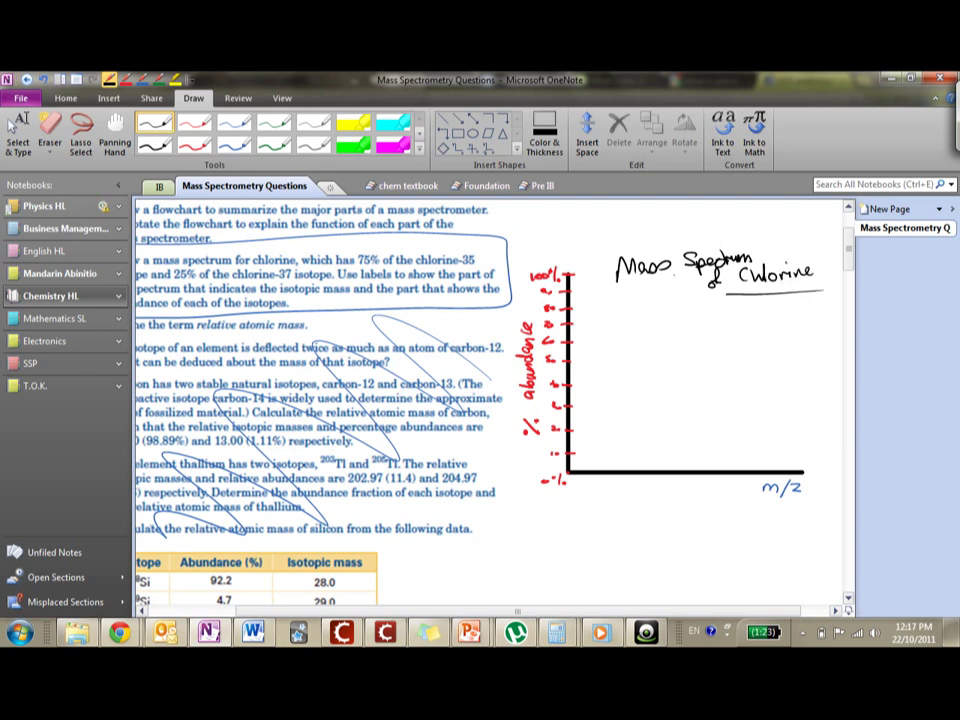
drag(664, 279, 630, 278)
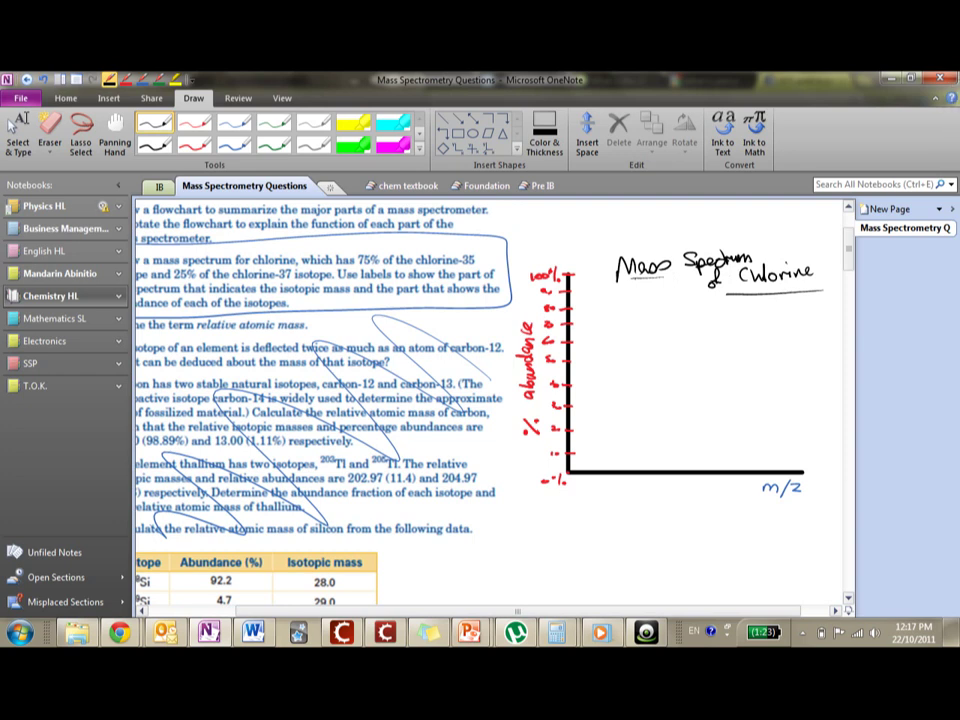
Underline "chlorine-35" in question 2 and mark 35 on the m/z axis.
drag(553, 611, 540, 611)
scroll(480, 400, left, 1)
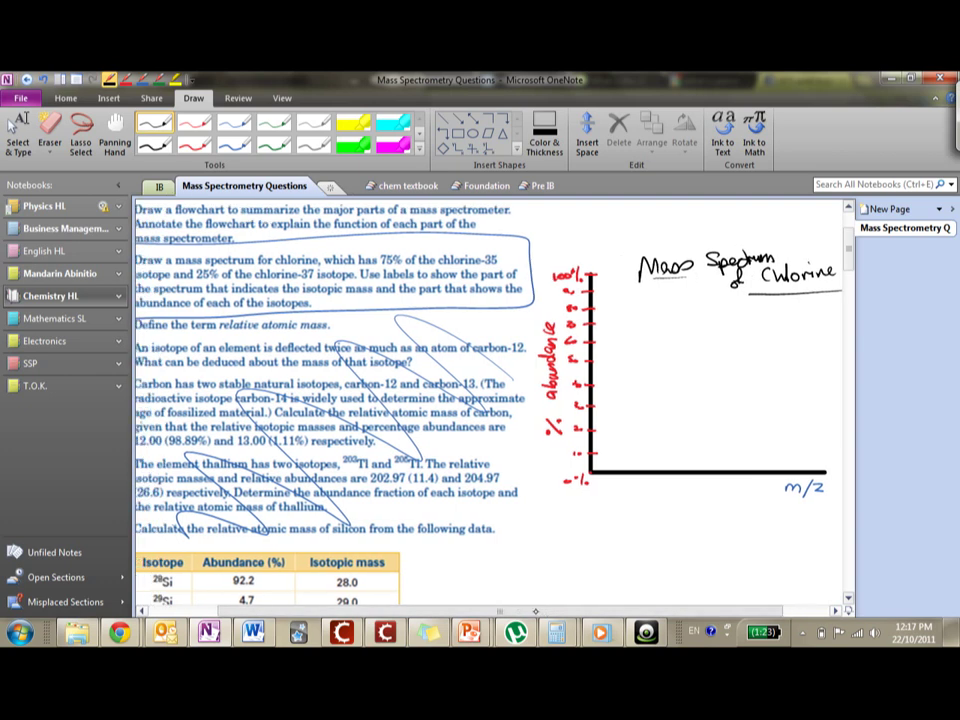
drag(530, 611, 532, 611)
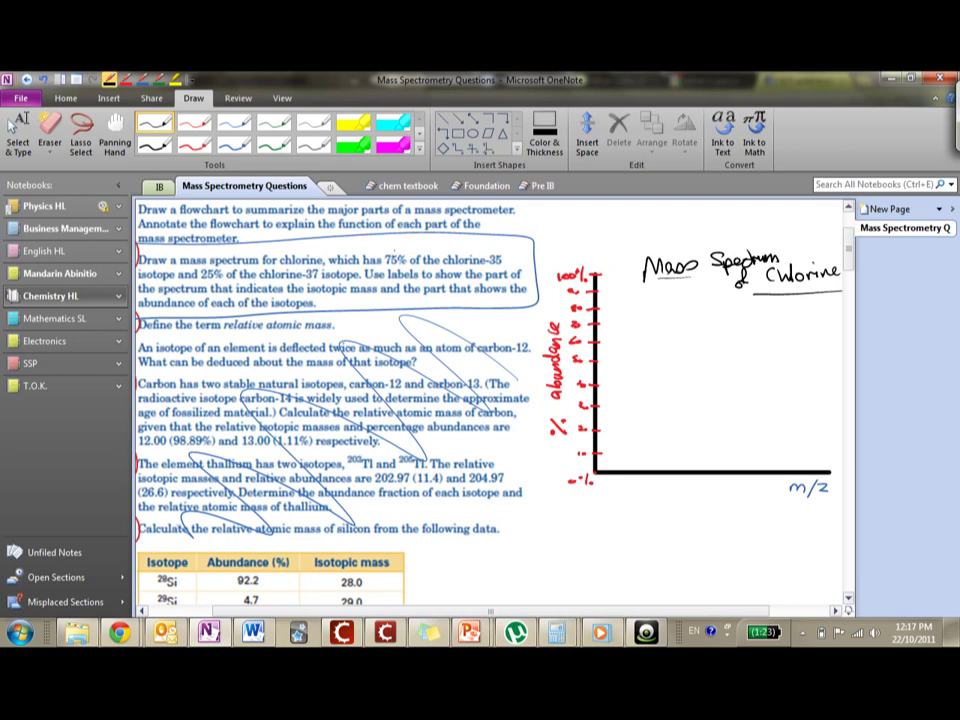
drag(442, 268, 501, 267)
drag(651, 484, 651, 492)
Write the underlined caption "Chlorine isotopes" in black beneath the m/z axis.
mouse_move(666, 482)
mouse_down()
mouse_move(666, 527)
mouse_move(759, 525)
mouse_up()
mouse_move(671, 537)
mouse_down()
mouse_move(671, 545)
mouse_move(716, 548)
mouse_move(767, 530)
mouse_move(741, 551)
mouse_up()
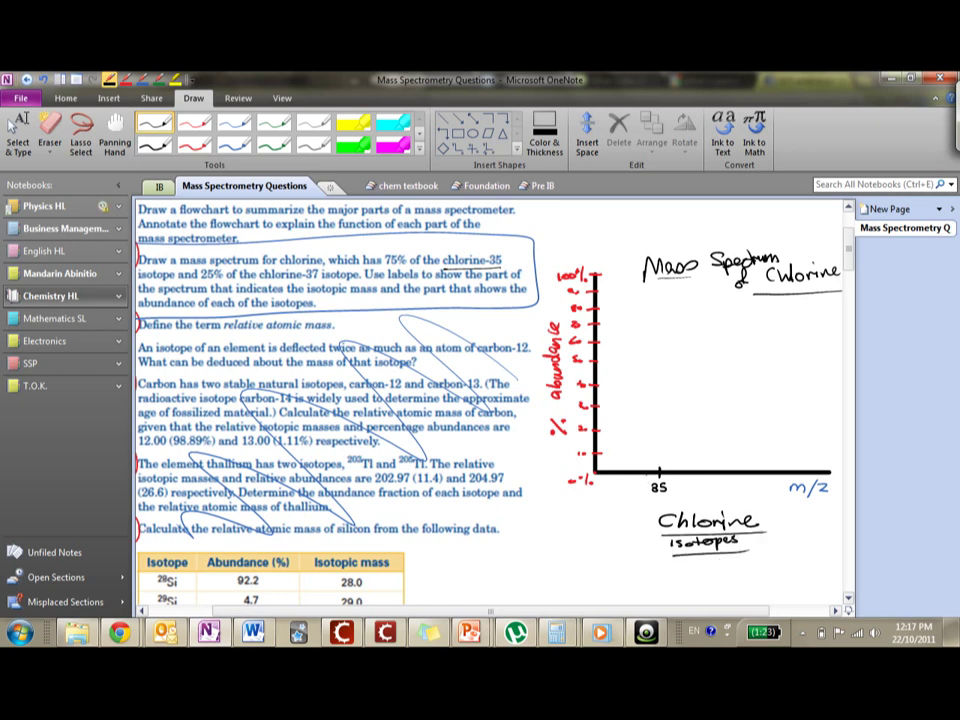
Erase and rewrite the unclear 35 label on the m/z axis, and mark 37 further along it.
click(49, 130)
mouse_move(650, 486)
mouse_down()
mouse_move(668, 489)
mouse_move(652, 494)
mouse_move(669, 482)
mouse_up()
click(155, 122)
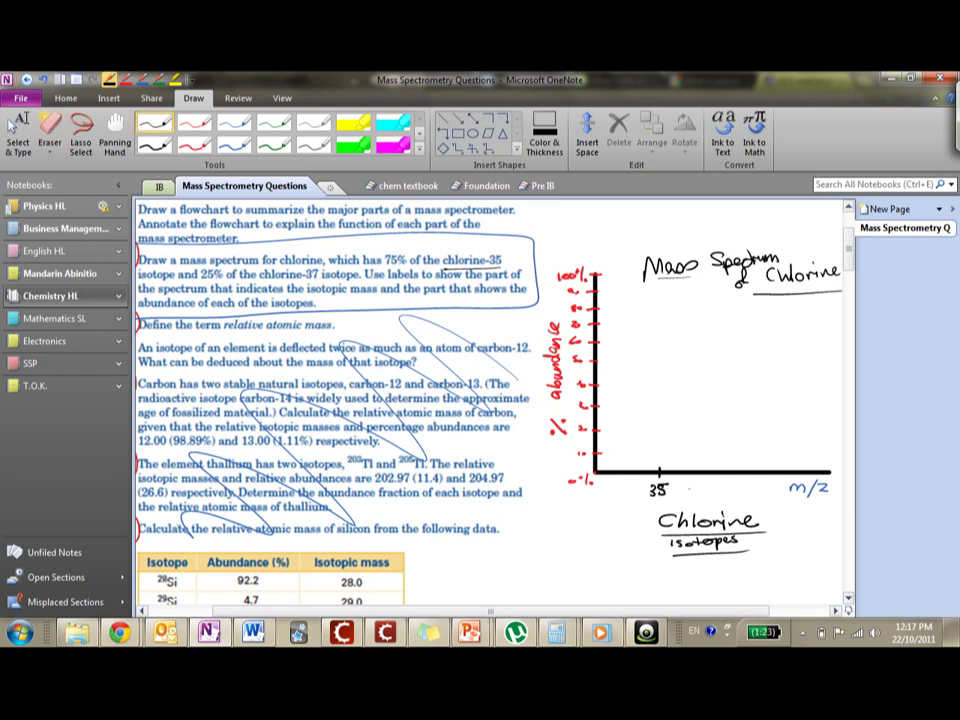
drag(732, 483, 740, 492)
Draw a thick vertical line at 35 on the m/z axis up to about 75% abundance.
click(443, 119)
mouse_move(658, 471)
mouse_down()
mouse_move(650, 311)
mouse_move(657, 318)
mouse_up()
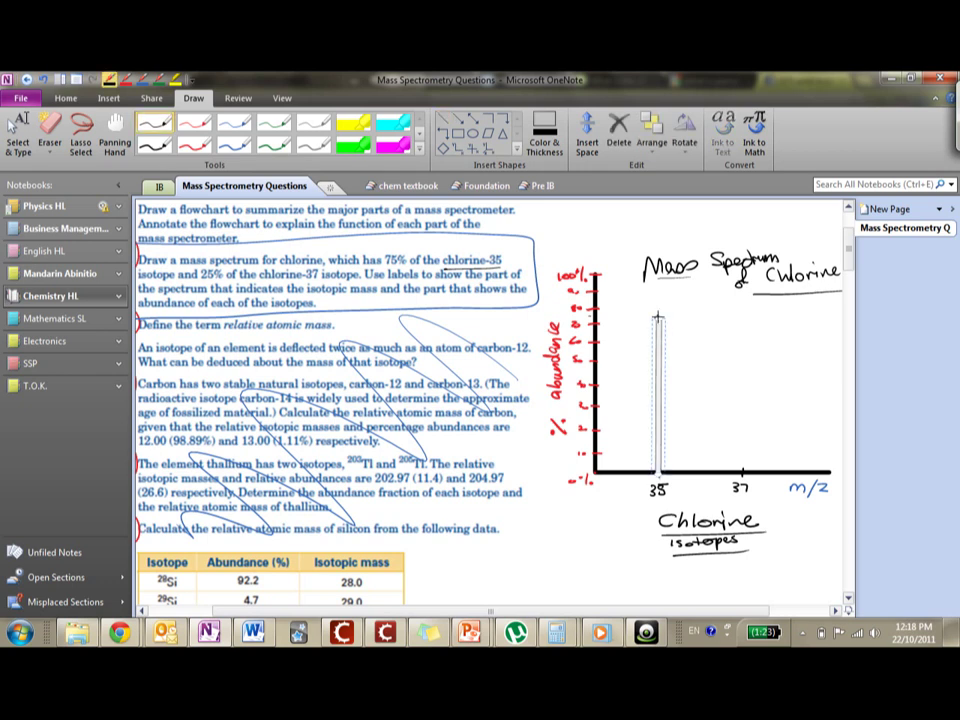
click(636, 354)
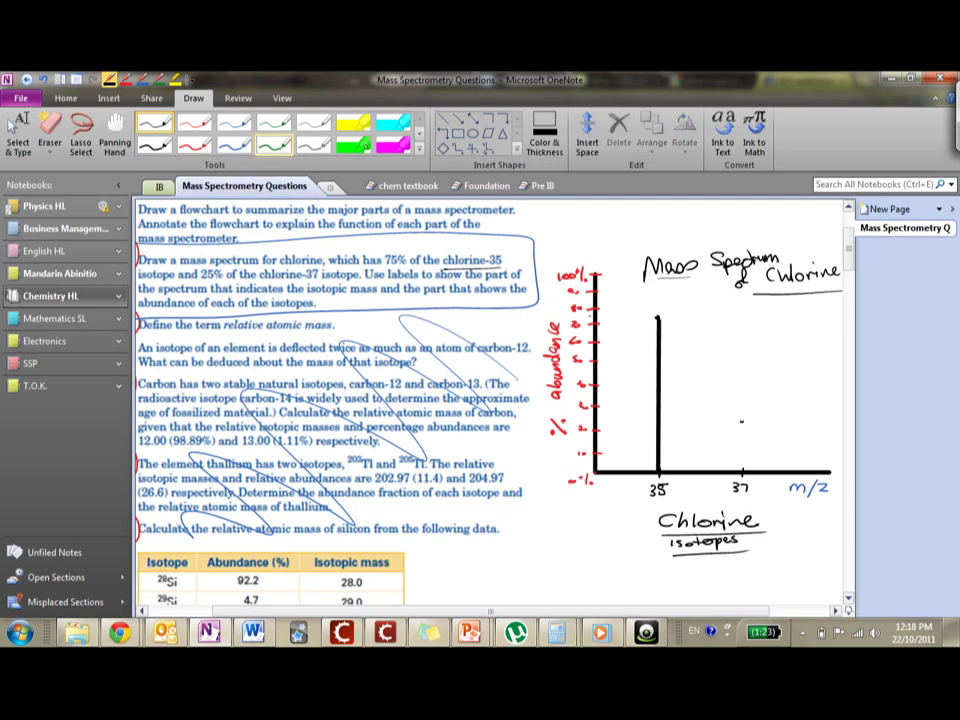
Draw a thick vertical line at 37 on the m/z axis up to about 25% abundance.
click(443, 118)
drag(740, 470, 741, 425)
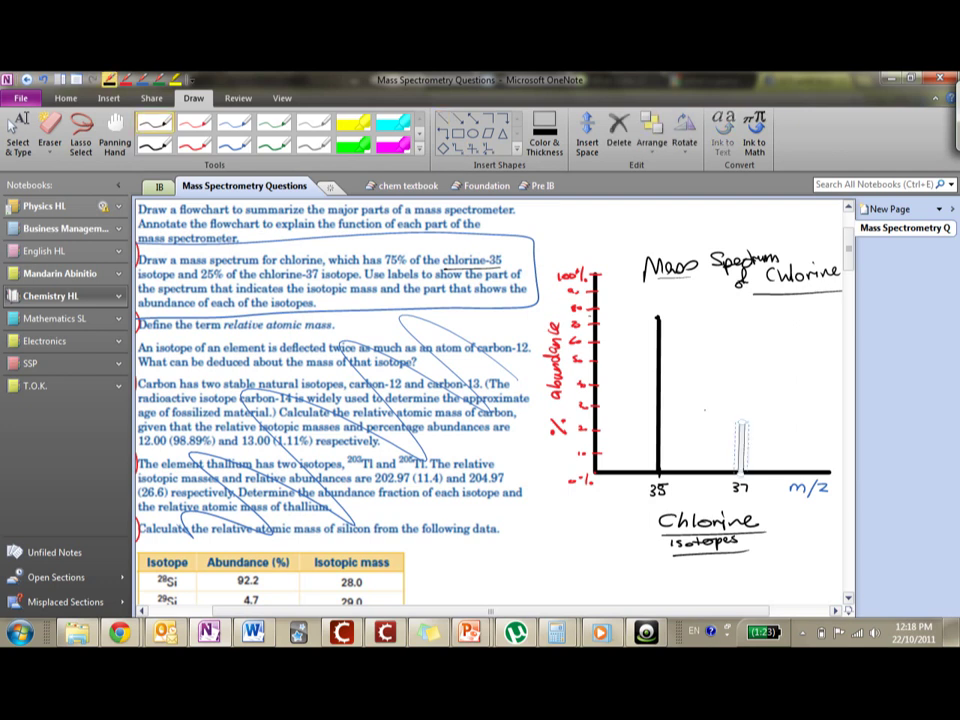
key(Escape)
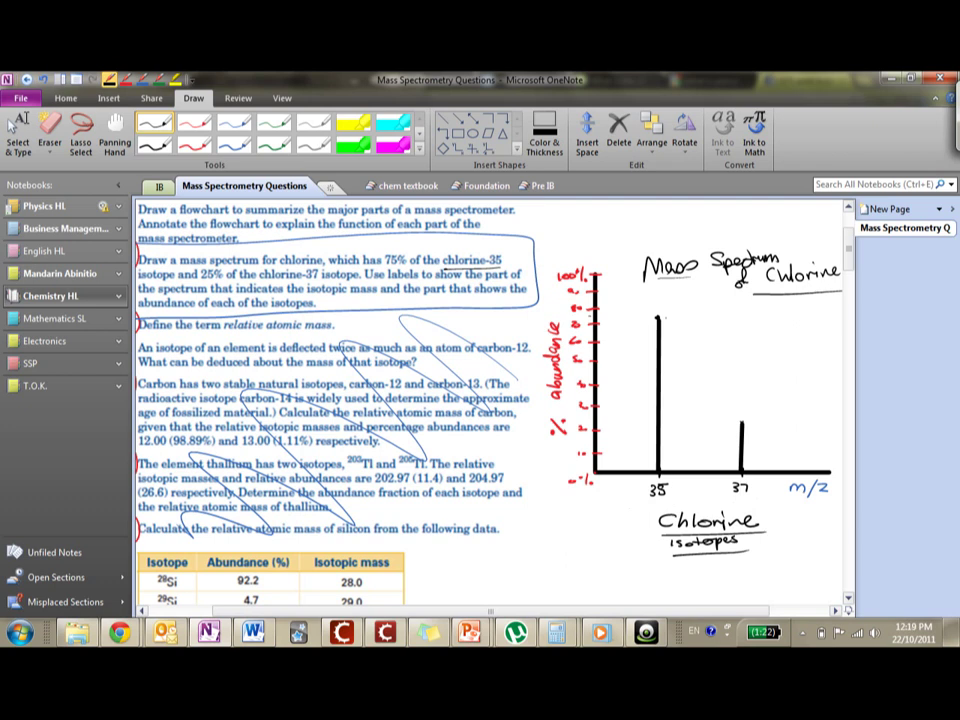
drag(578, 609, 638, 609)
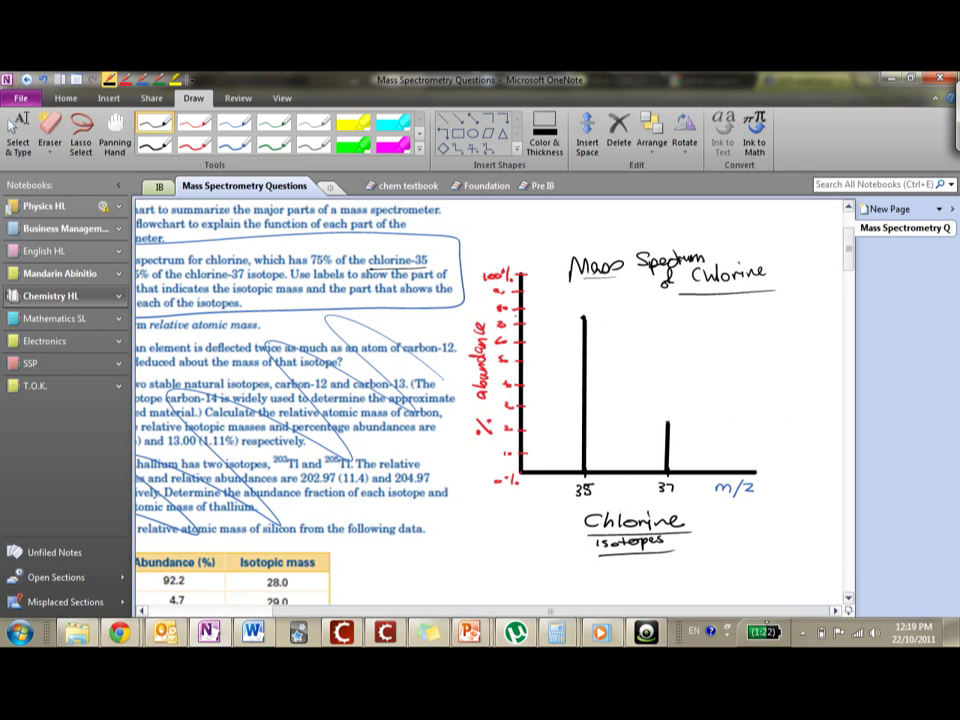